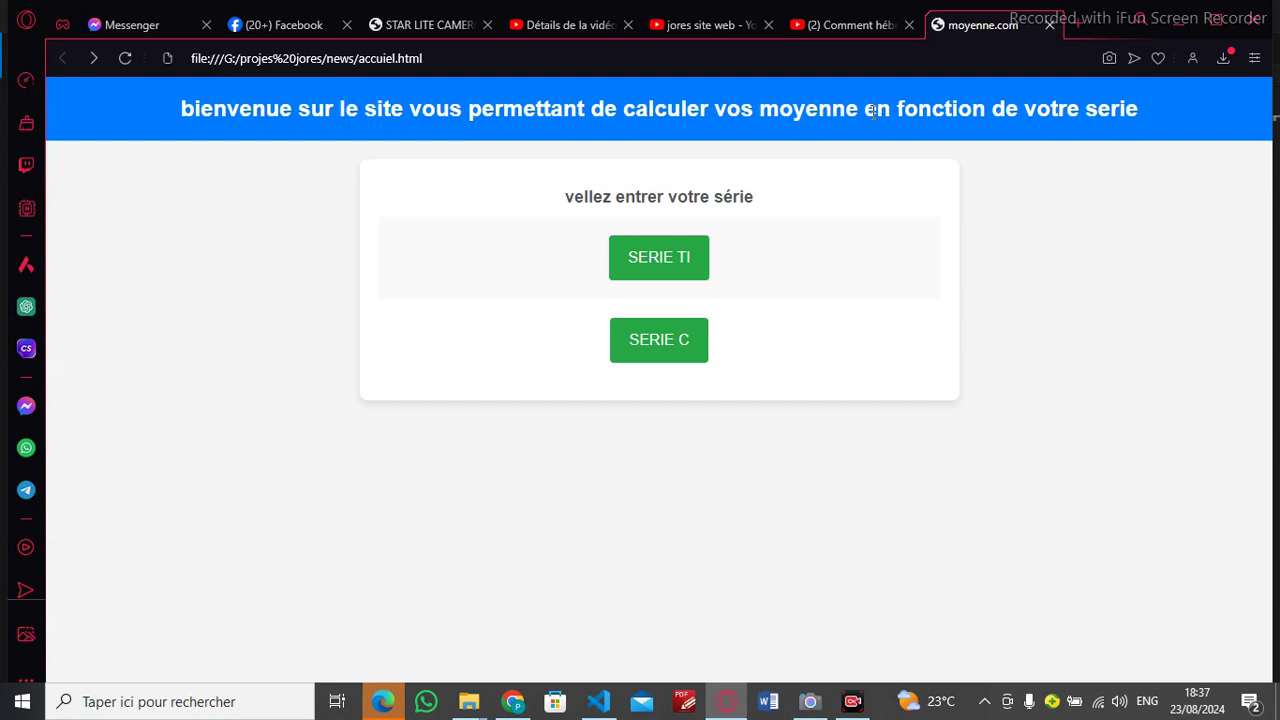
# Open the SERIE TI average calculator and look over its table of subjects, grades and coefficients.
pyautogui.click(660, 268)
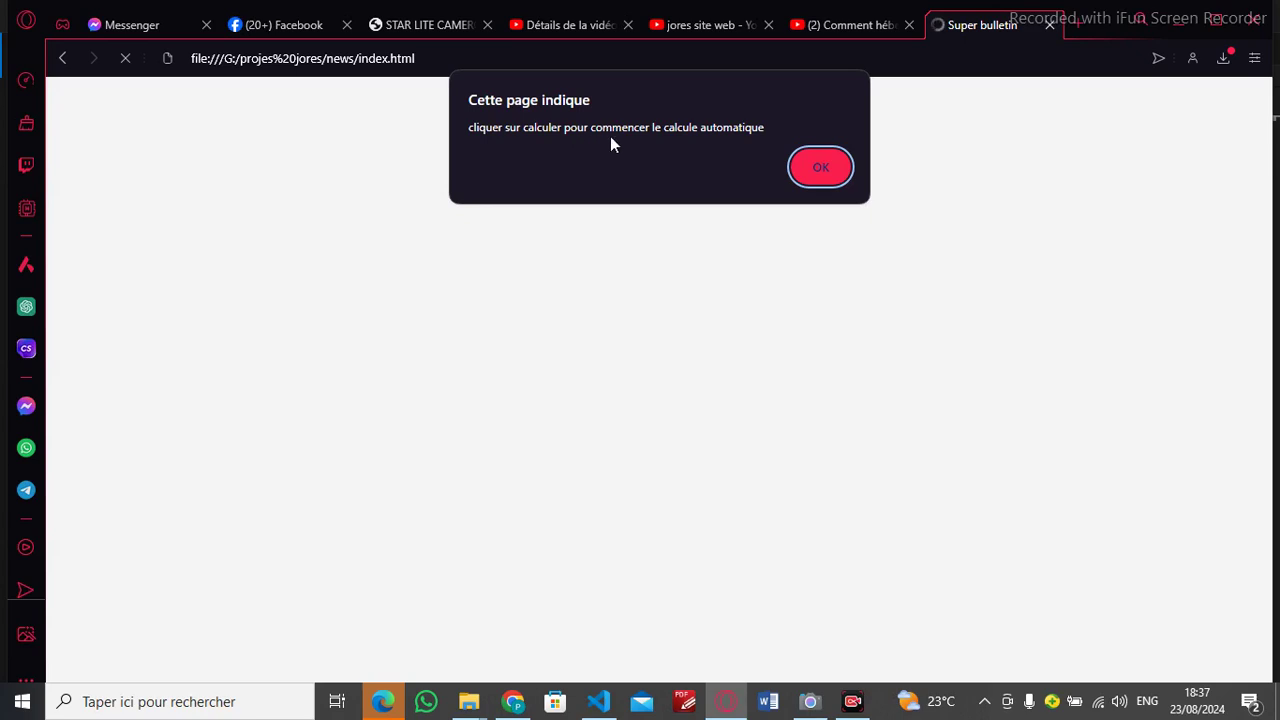
pyautogui.click(820, 170)
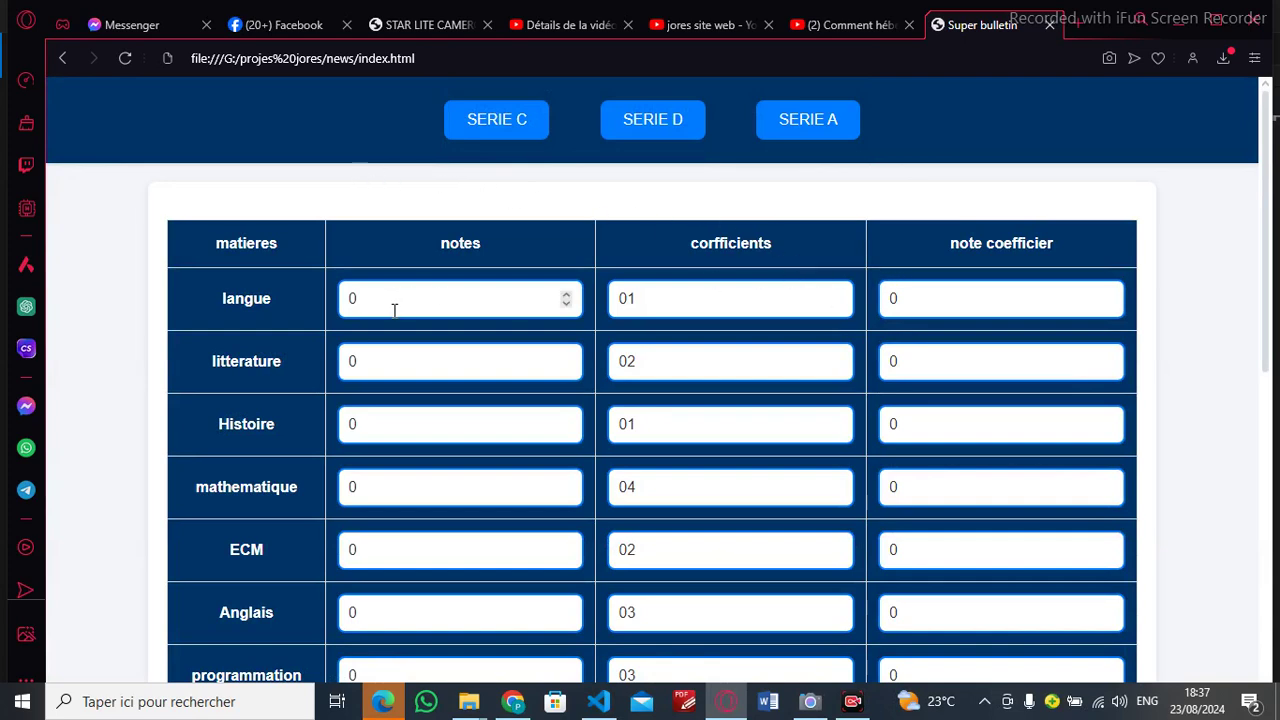
pyautogui.scroll(-3, 430, 347)
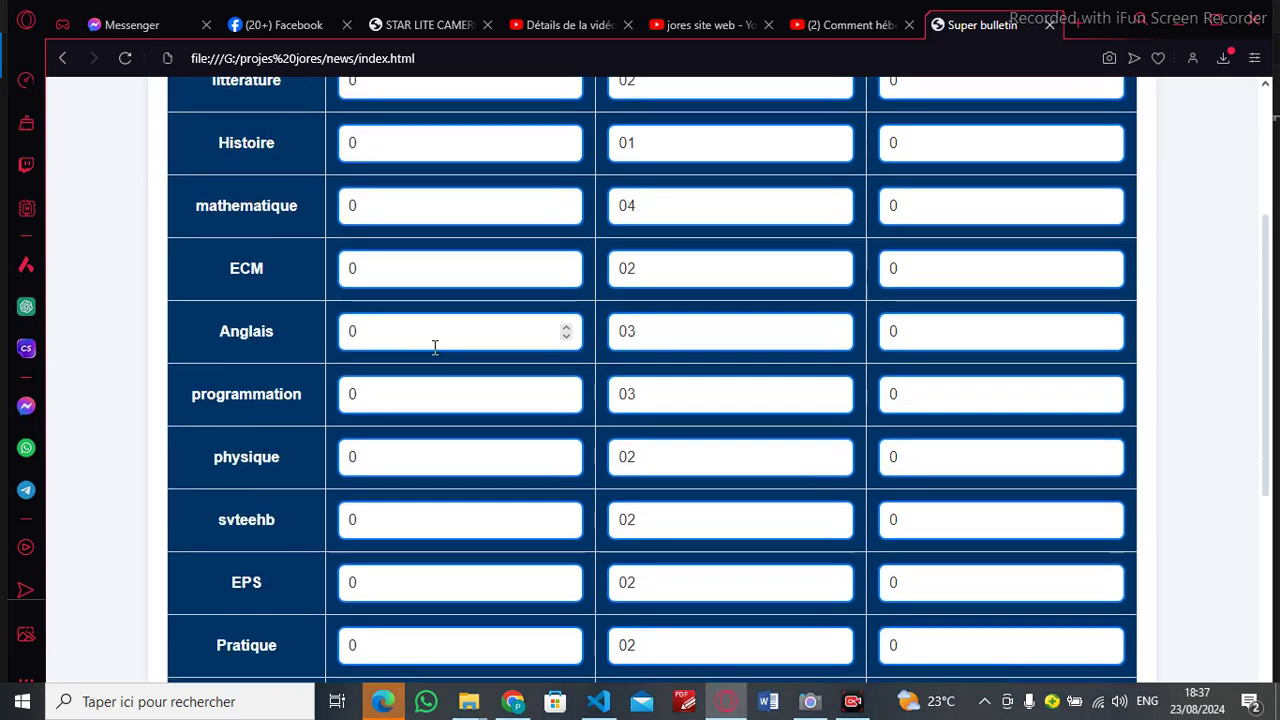
pyautogui.scroll(-1, 420, 335)
pyautogui.scroll(4, 283, 238)
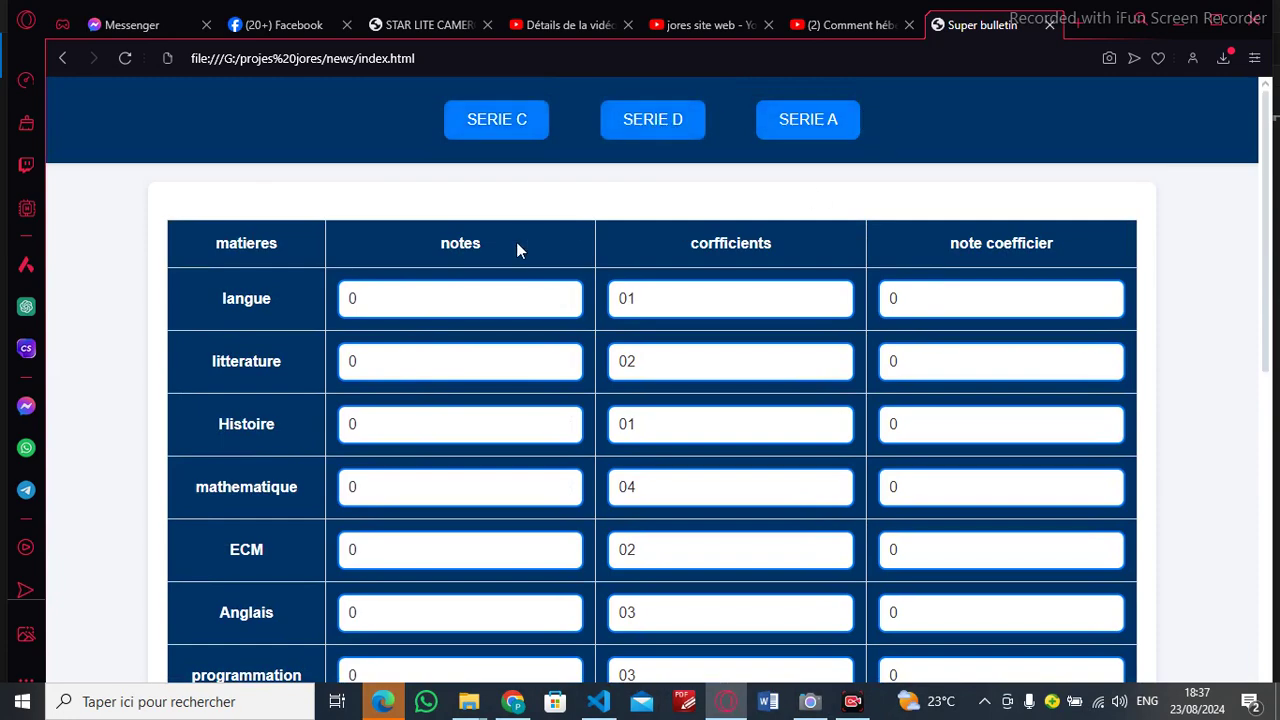
pyautogui.scroll(-5, 520, 245)
pyautogui.scroll(4, 680, 250)
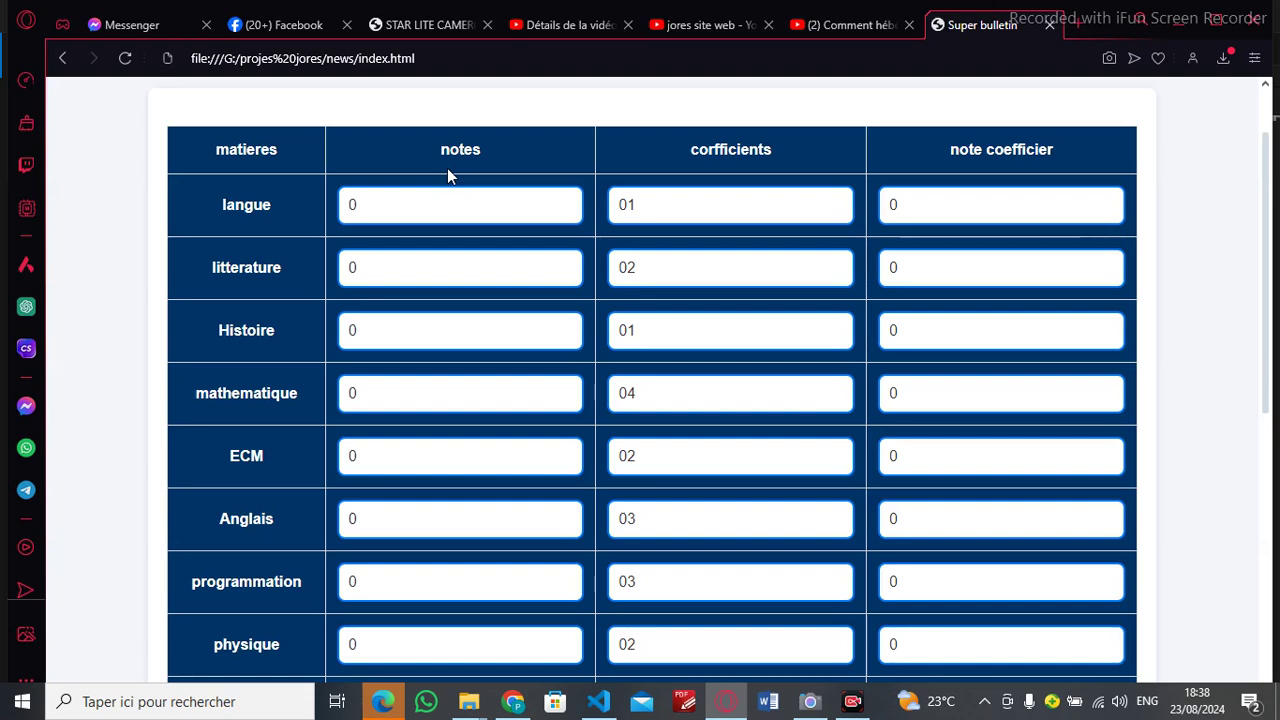
pyautogui.scroll(-3, 447, 172)
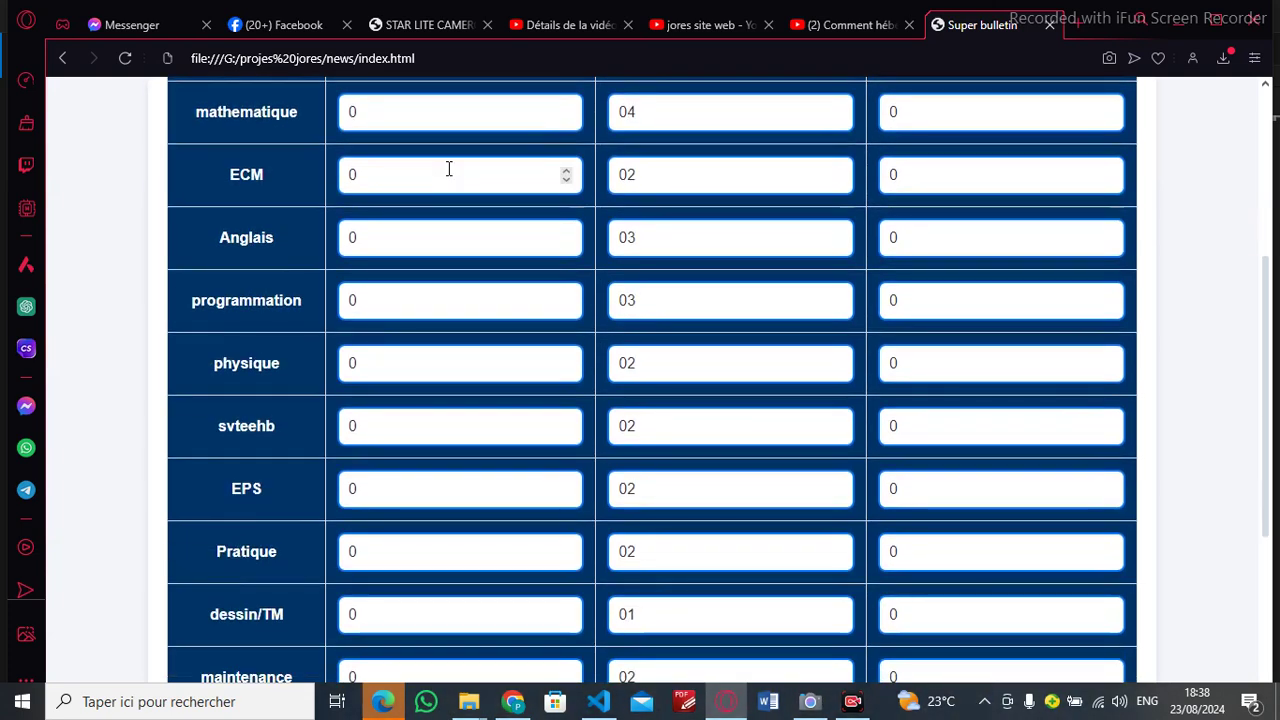
pyautogui.scroll(-4, 448, 168)
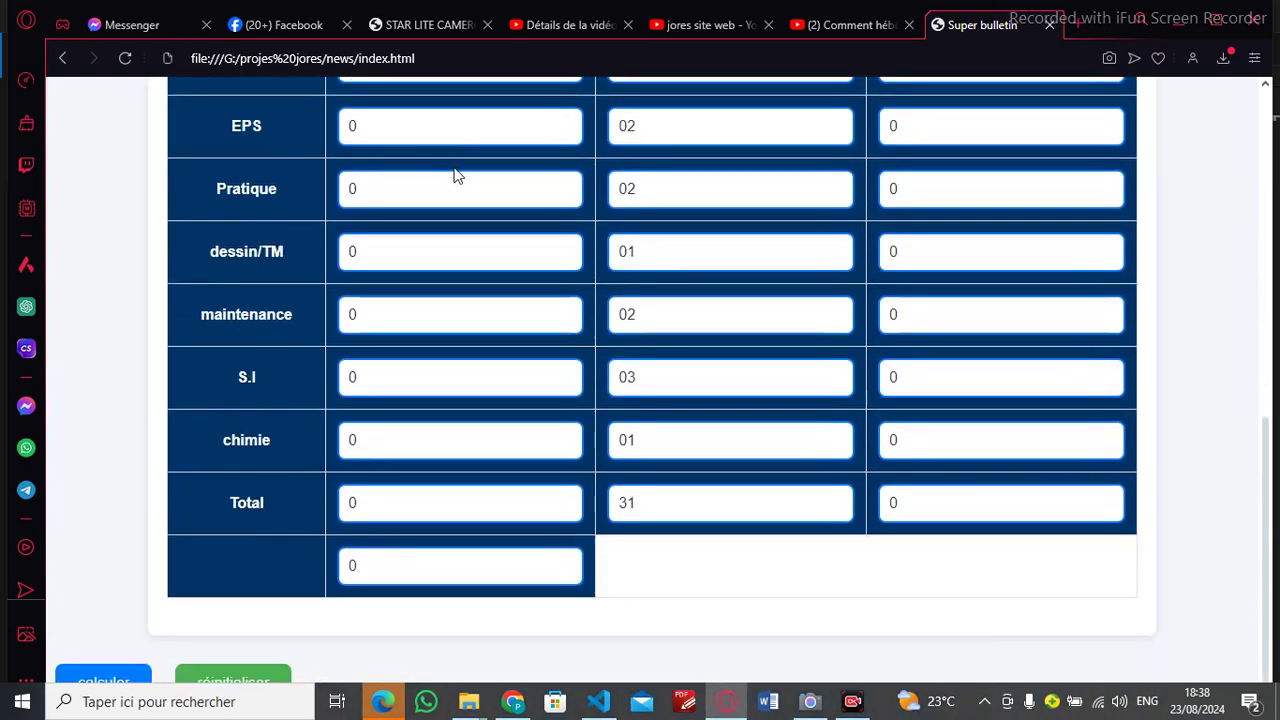
# Start the SERIE TI calculation and enter 12 as the grade for every subject from langue through chimie.
pyautogui.click(121, 680)
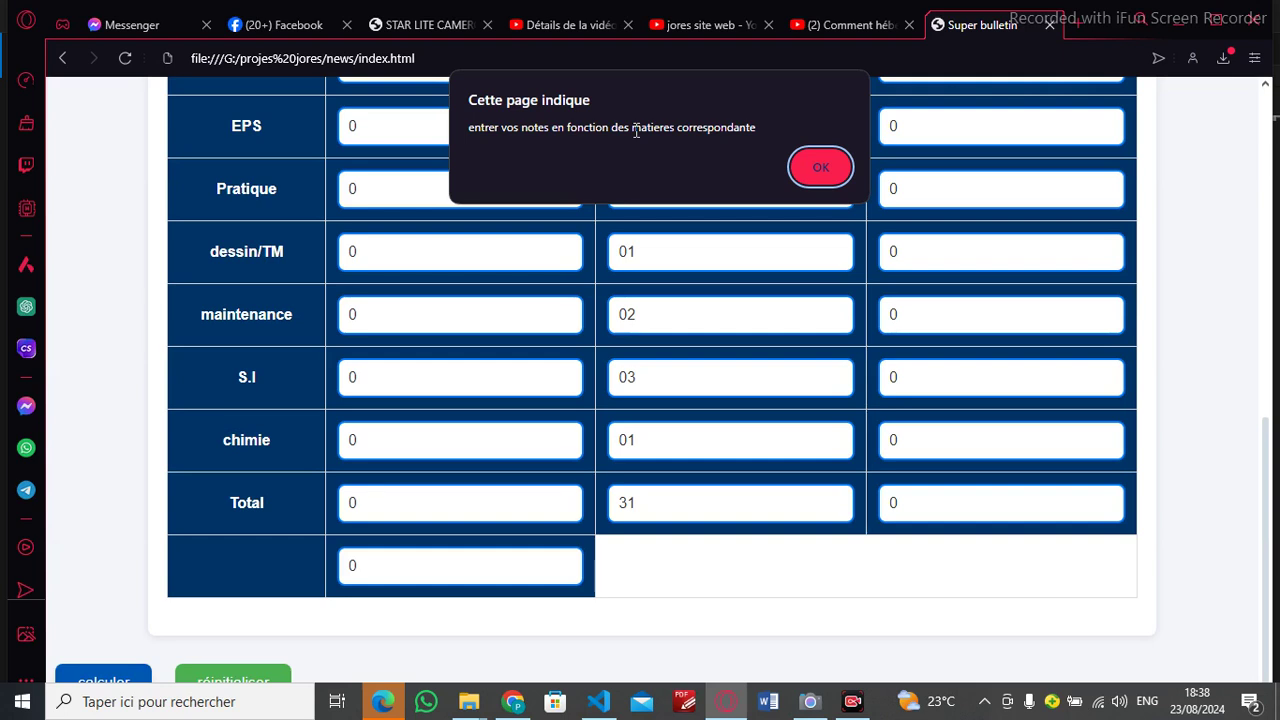
pyautogui.press('Return')
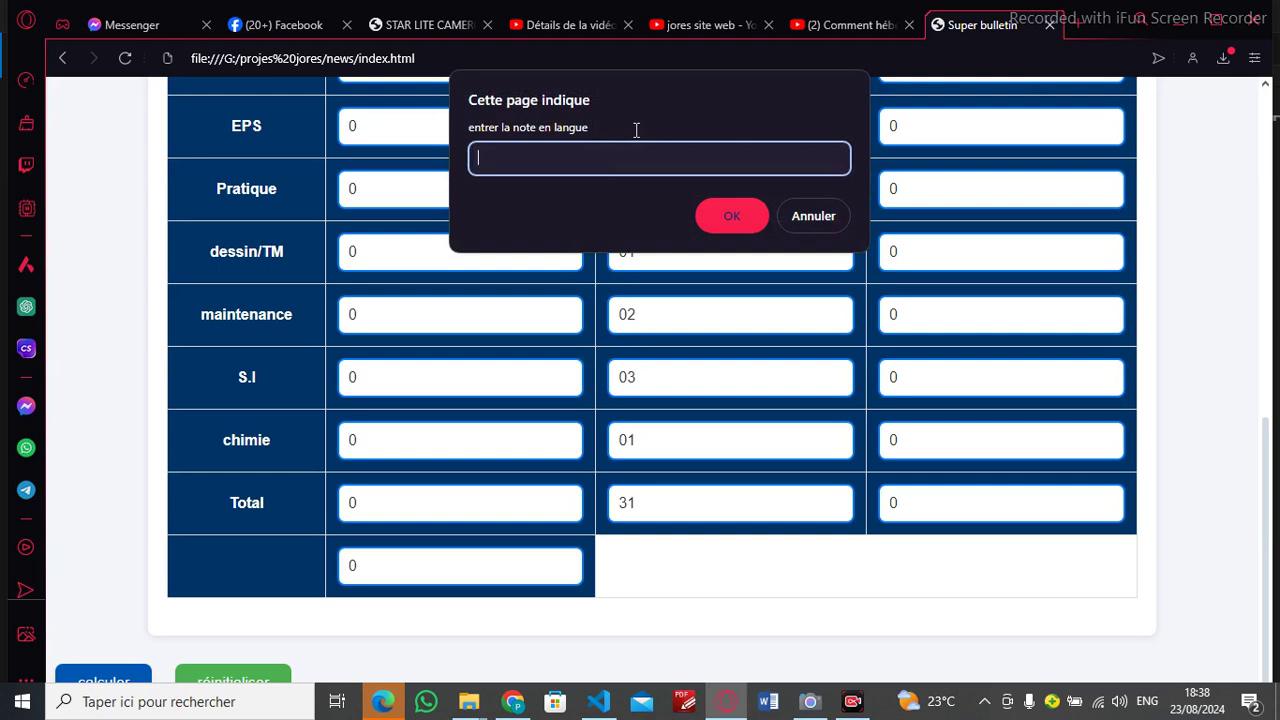
pyautogui.write('12')
pyautogui.press('Return')
pyautogui.write('12')
pyautogui.press('Return')
pyautogui.write('12')
pyautogui.press('Return')
pyautogui.write('12')
pyautogui.press('Return')
pyautogui.write('2')
pyautogui.press('BackSpace')
pyautogui.write('12')
pyautogui.press('Return')
pyautogui.write('12')
pyautogui.press('Return')
pyautogui.write('12')
pyautogui.press('Return')
pyautogui.write('12')
pyautogui.press('Return')
pyautogui.write('12')
pyautogui.press('Return')
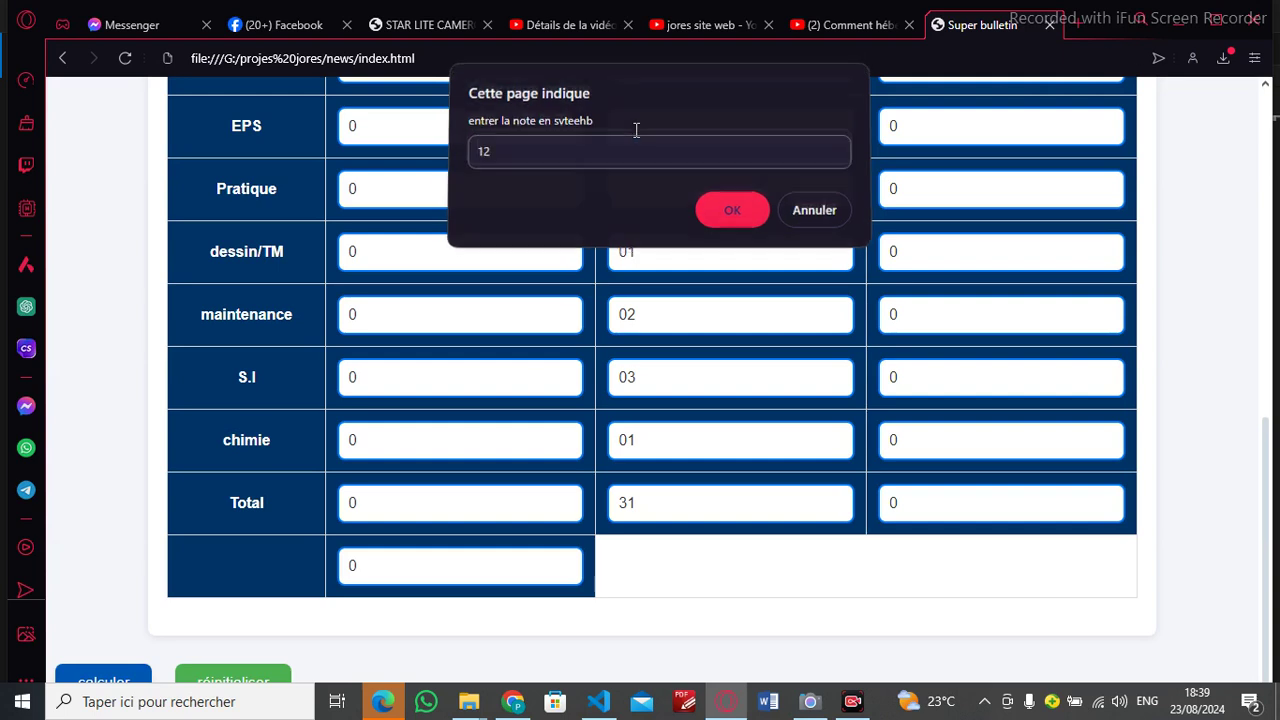
pyautogui.write('12')
pyautogui.press('Return')
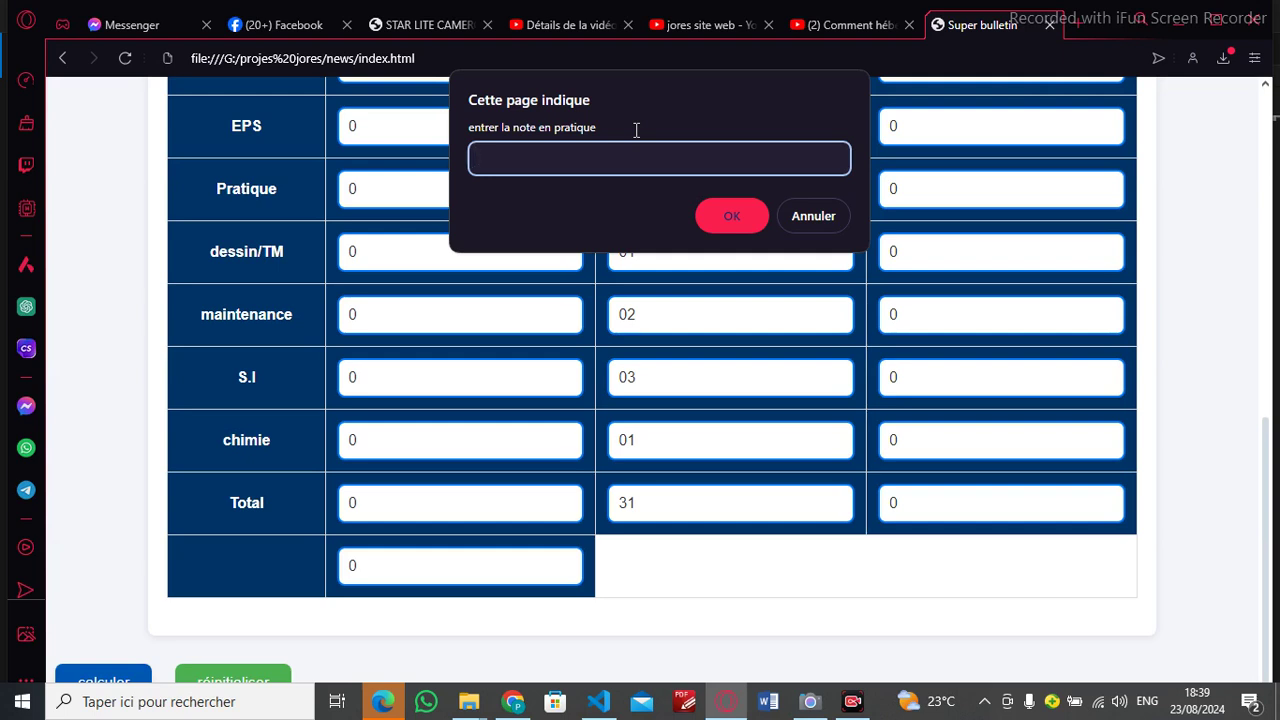
pyautogui.write('12')
pyautogui.press('Return')
pyautogui.write('10')
pyautogui.press('Return')
pyautogui.write('10')
pyautogui.press('Return')
pyautogui.write('10')
pyautogui.press('Return')
pyautogui.write('12')
pyautogui.click(746, 218)
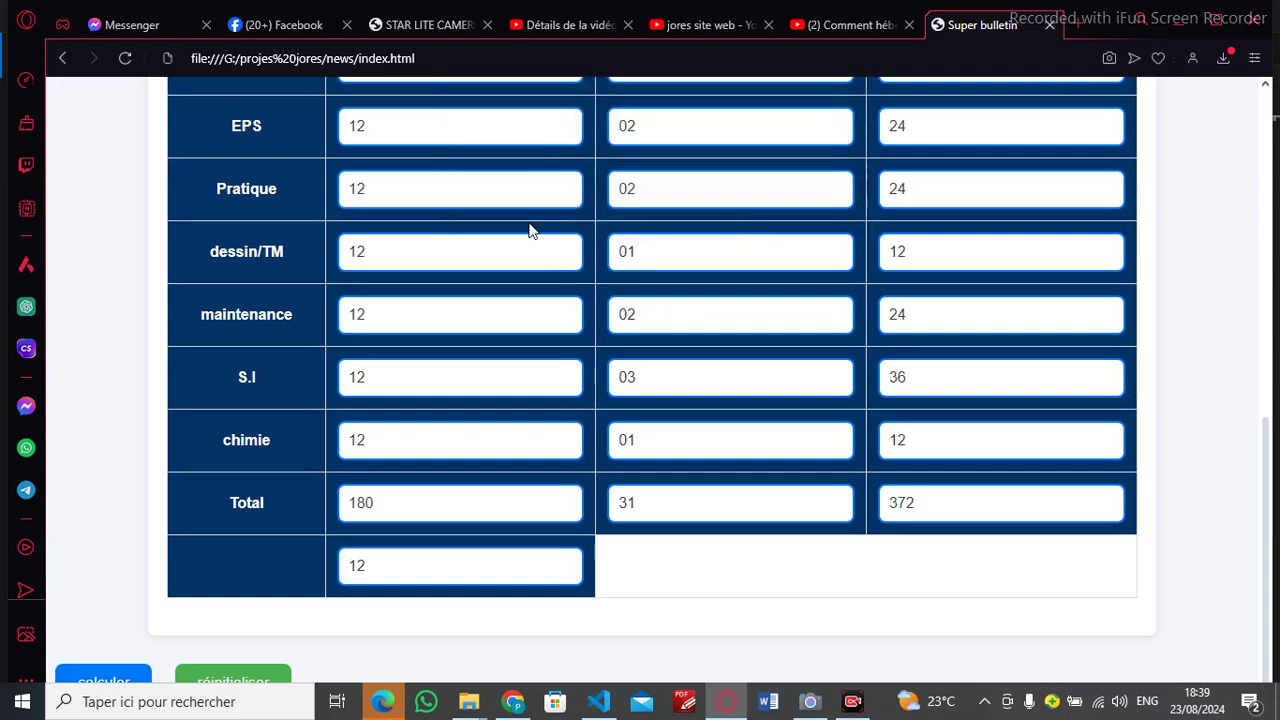
# Review the SERIE TI notes column to check the grade filled in for each subject.
pyautogui.scroll(5, 443, 234)
pyautogui.scroll(2, 433, 237)
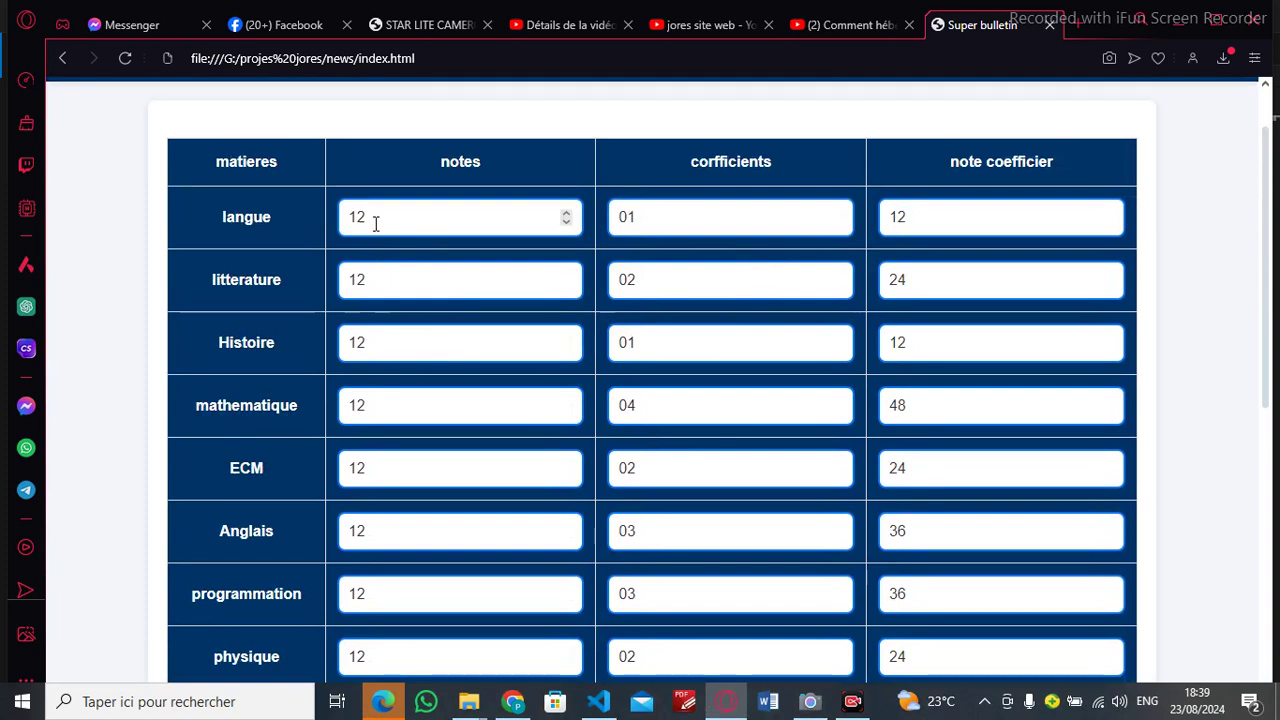
pyautogui.scroll(-1, 365, 217)
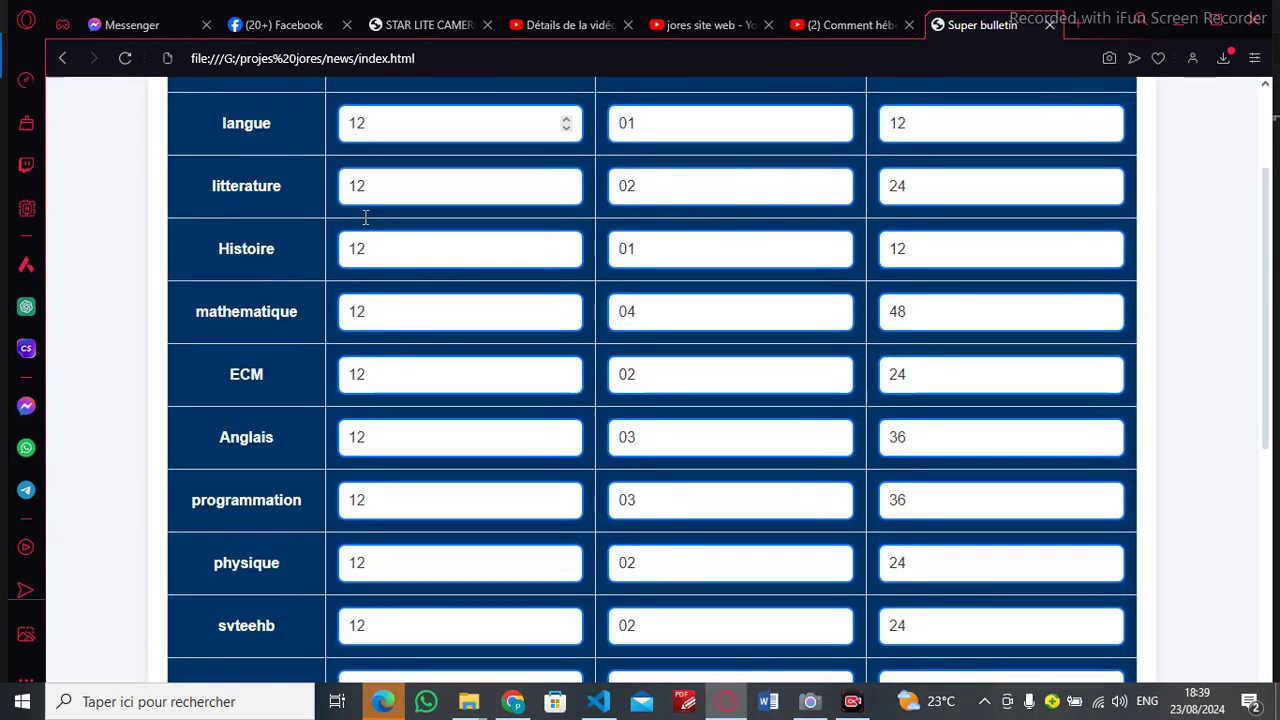
pyautogui.scroll(-1, 365, 220)
pyautogui.scroll(-1, 365, 224)
pyautogui.scroll(-1, 365, 226)
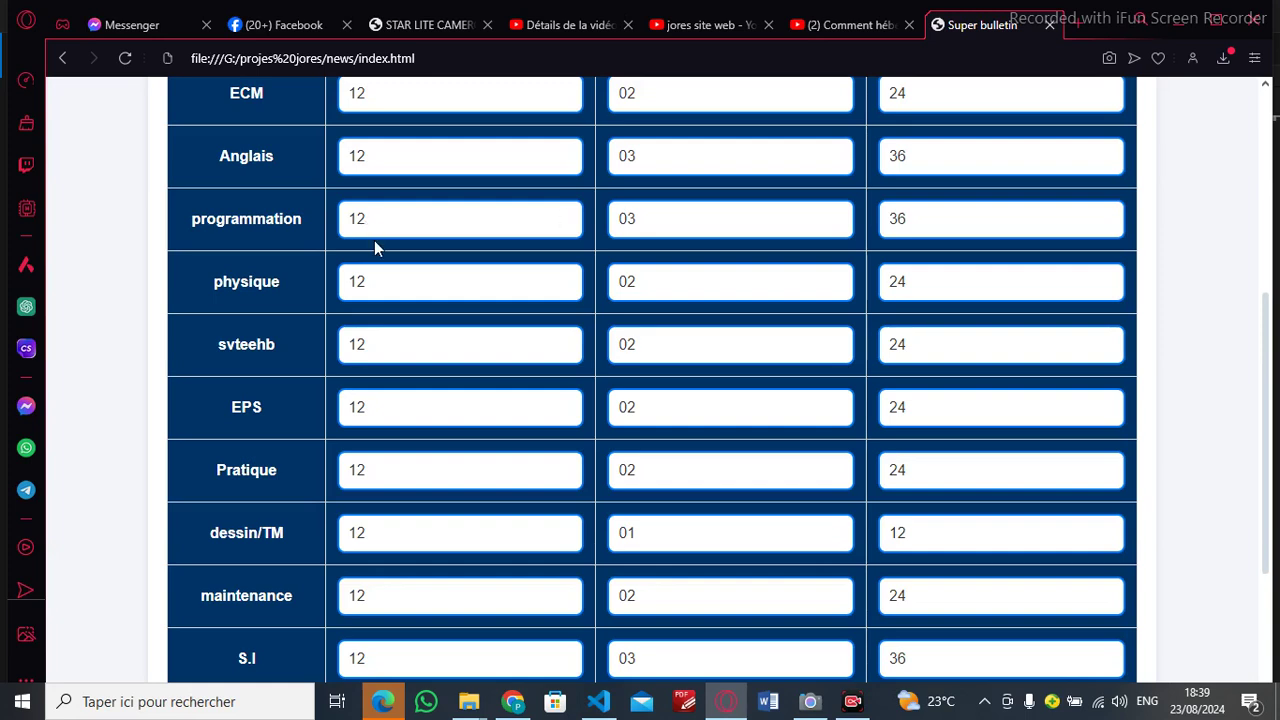
pyautogui.scroll(3, 380, 220)
pyautogui.scroll(-2, 390, 190)
pyautogui.scroll(-2, 388, 229)
pyautogui.click(396, 222)
pyautogui.scroll(2, 406, 148)
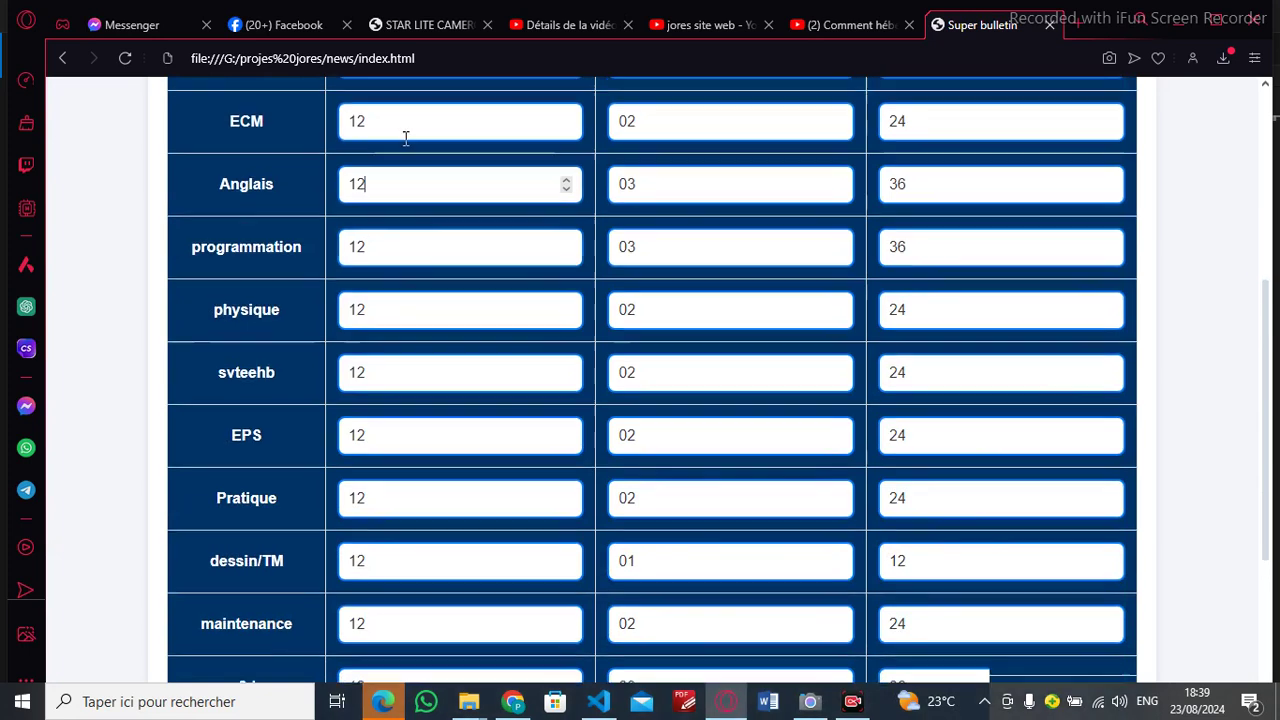
pyautogui.click(565, 118)
pyautogui.click(565, 129)
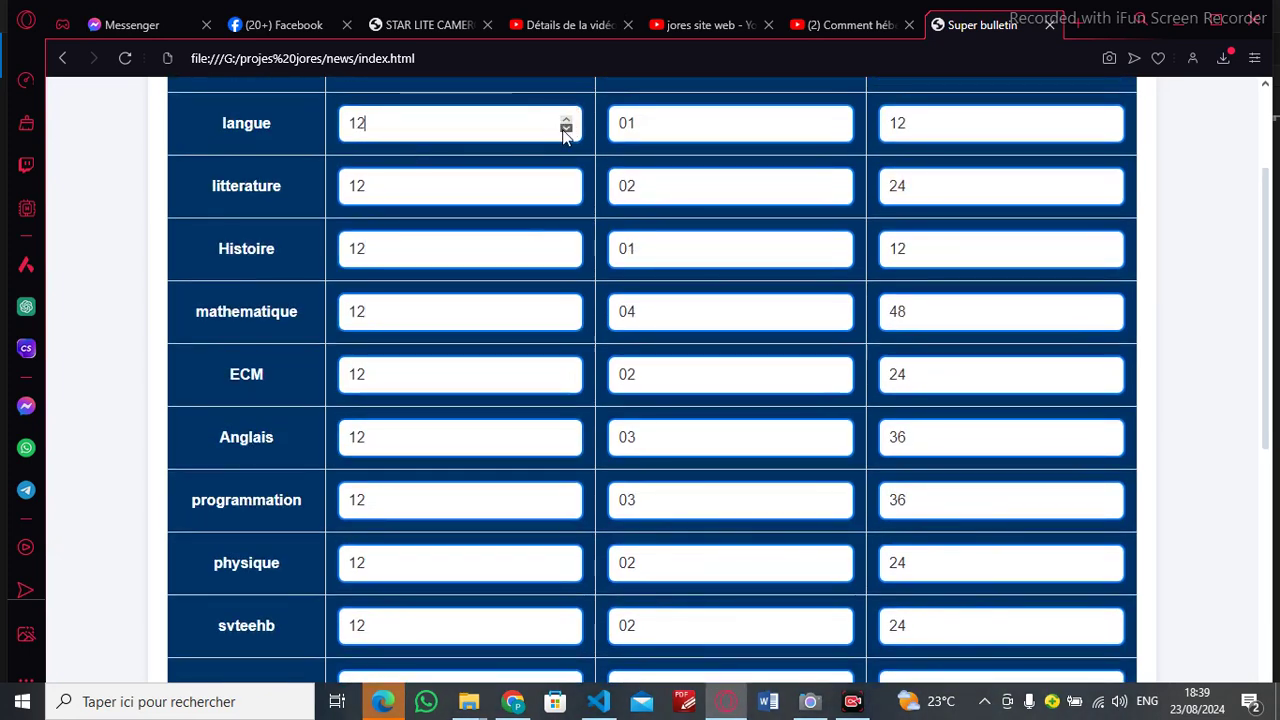
pyautogui.scroll(-1, 464, 184)
pyautogui.scroll(3, 463, 187)
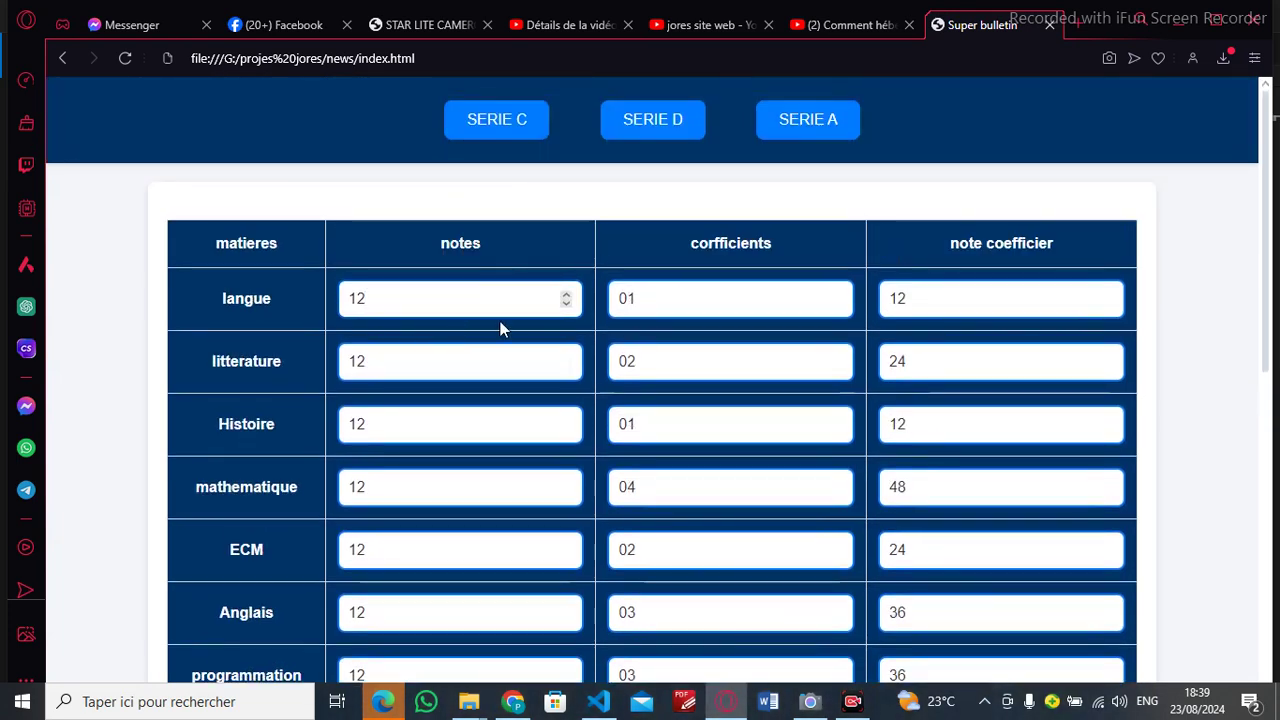
pyautogui.scroll(-2, 417, 294)
pyautogui.scroll(2, 426, 291)
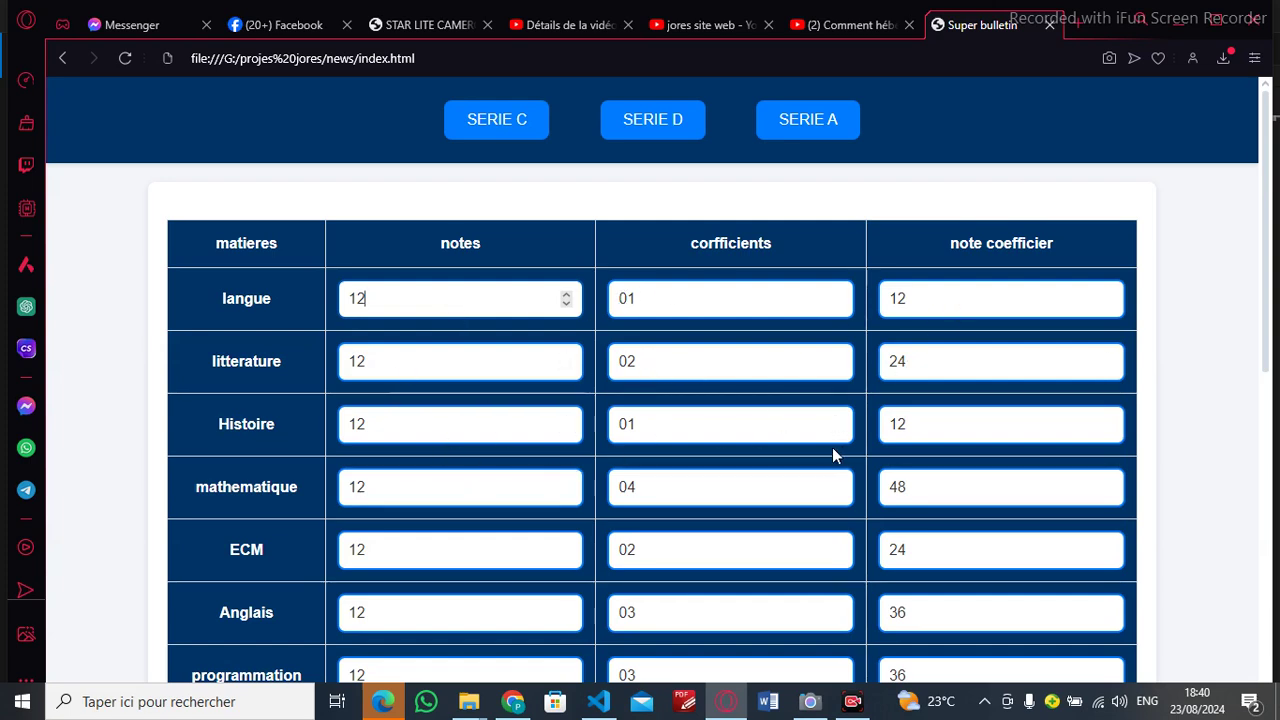
# Examine the SERIE TI coefficients and weighted grades down to the Total row and the final average below it.
pyautogui.scroll(-1, 570, 530)
pyautogui.scroll(-1, 811, 534)
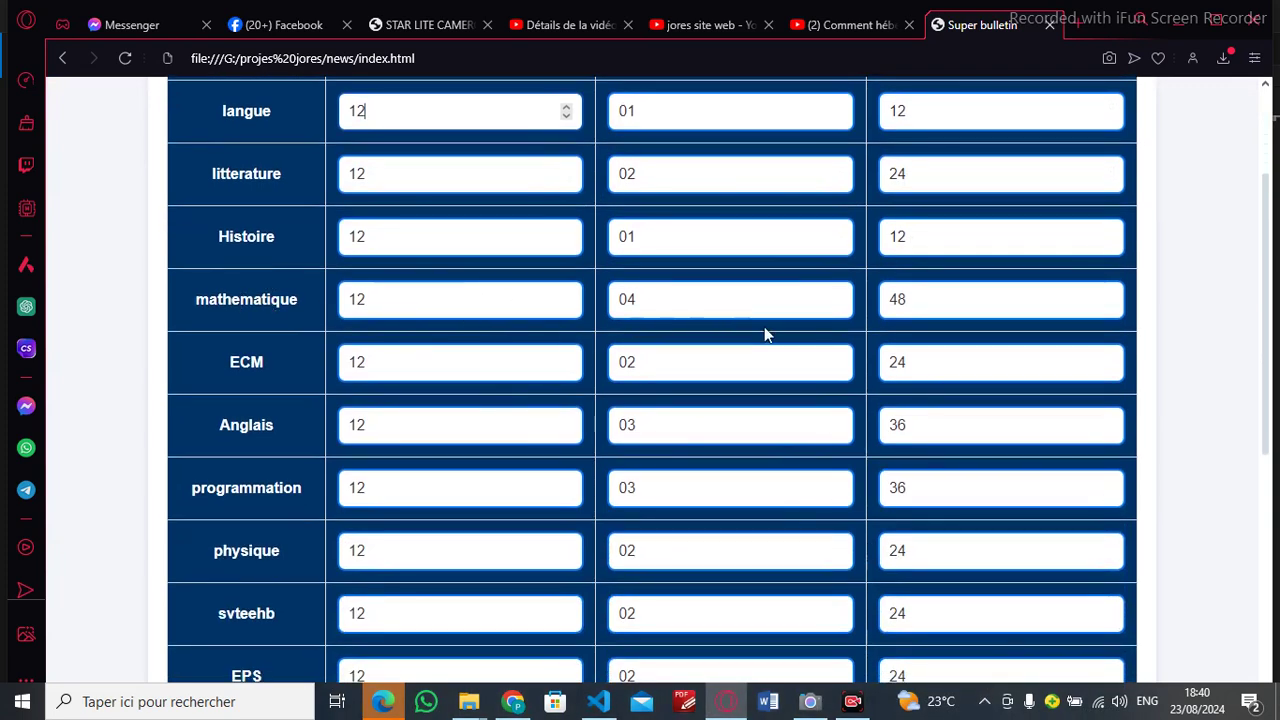
pyautogui.scroll(-2, 903, 405)
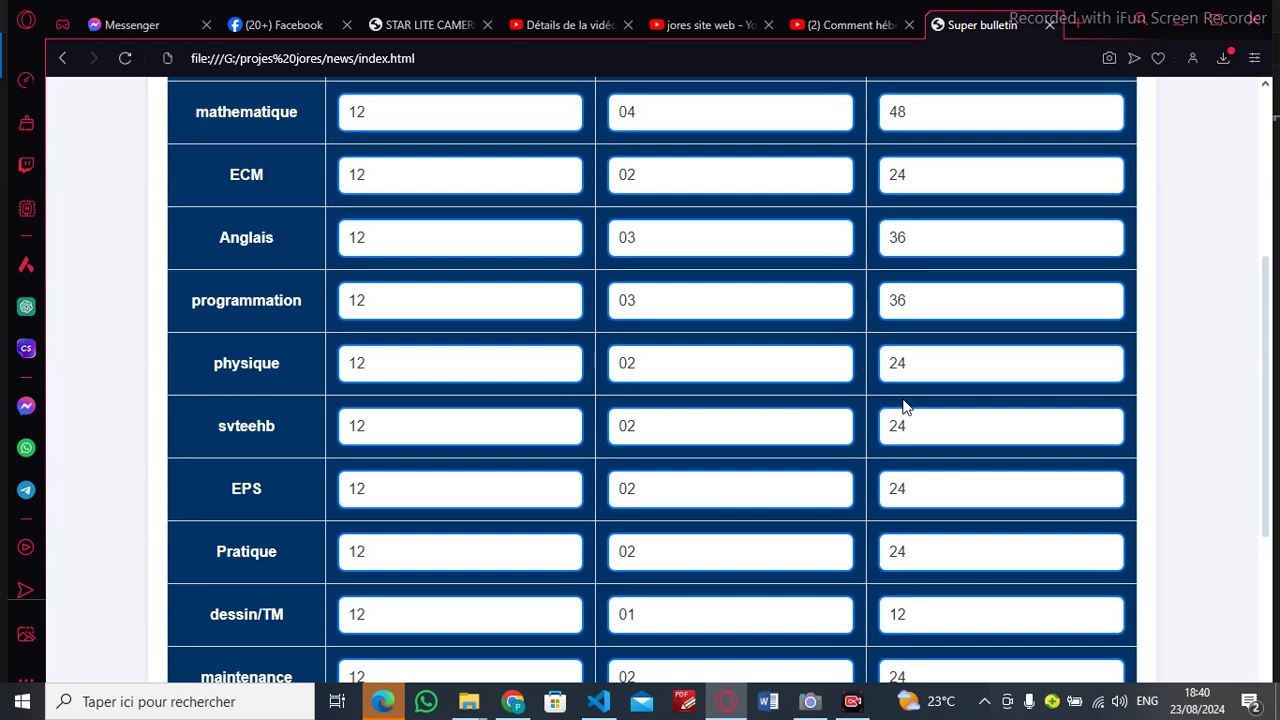
pyautogui.scroll(-3, 903, 405)
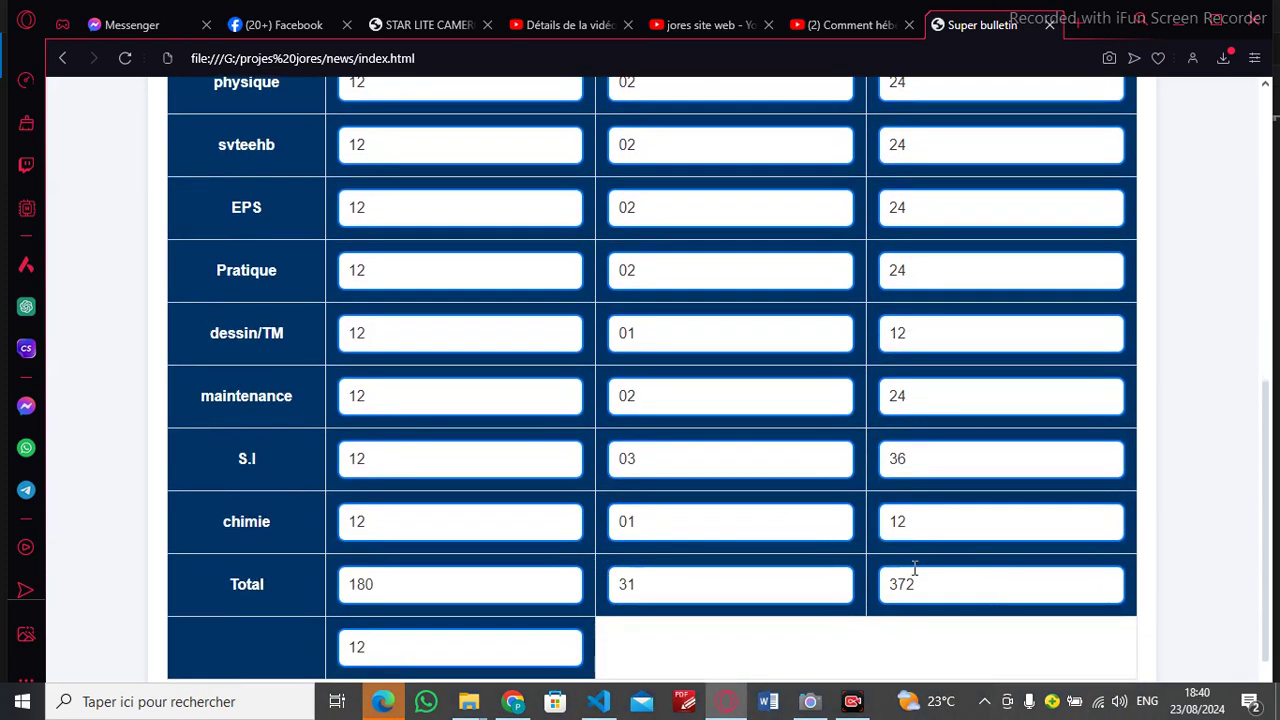
pyautogui.click(978, 595)
pyautogui.click(254, 586)
pyautogui.click(434, 582)
pyautogui.click(663, 581)
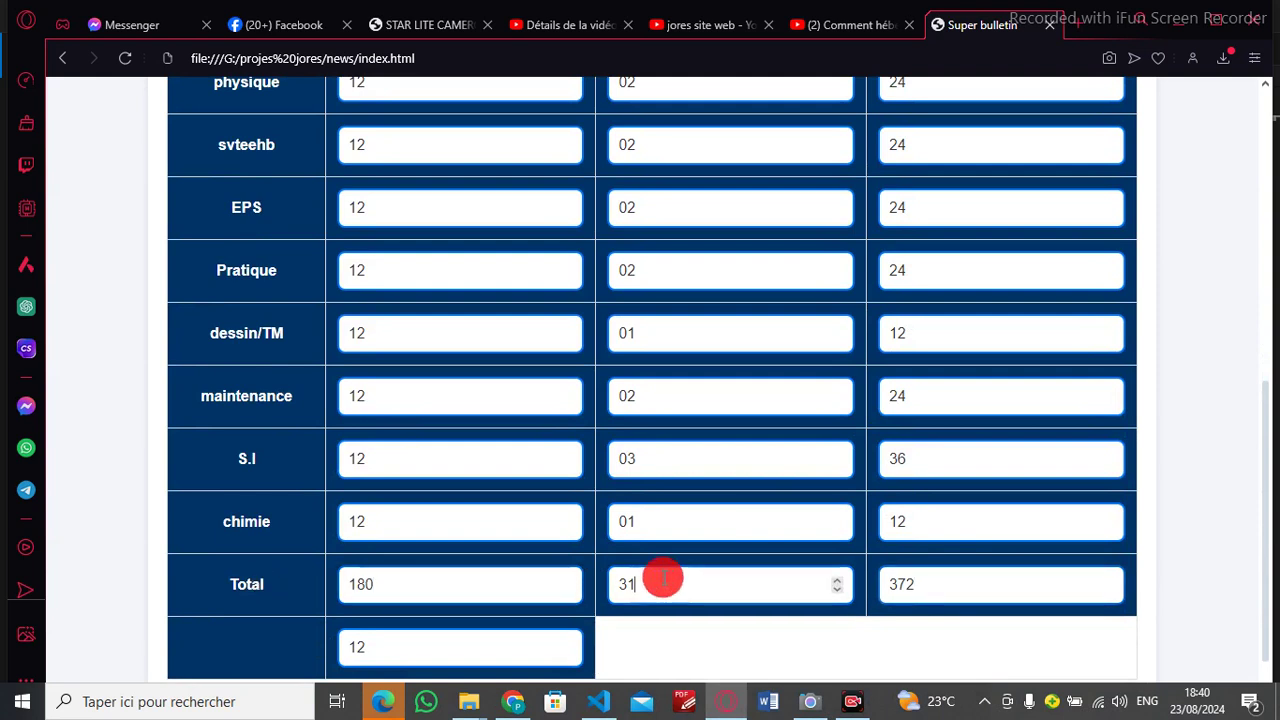
pyautogui.click(417, 630)
pyautogui.click(382, 648)
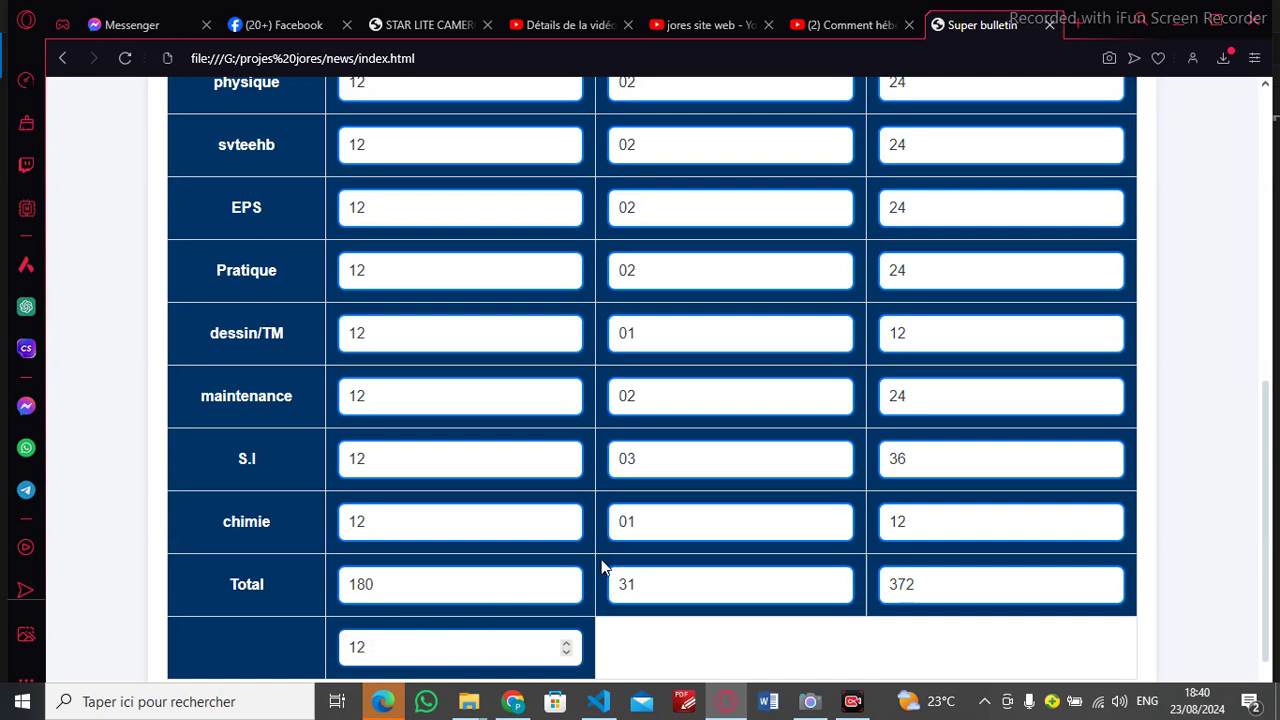
# Switch to the SERIE C average calculator and look over its subject table.
pyautogui.scroll(3, 601, 567)
pyautogui.scroll(2, 603, 565)
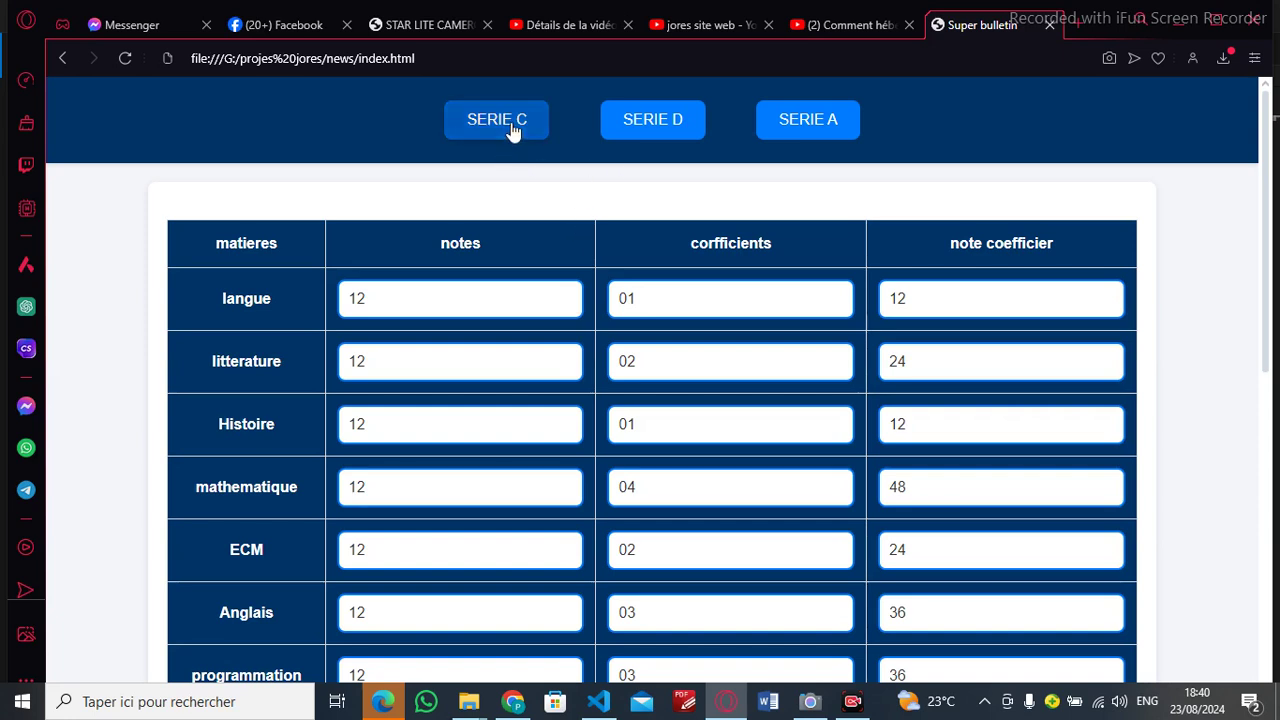
pyautogui.click(474, 120)
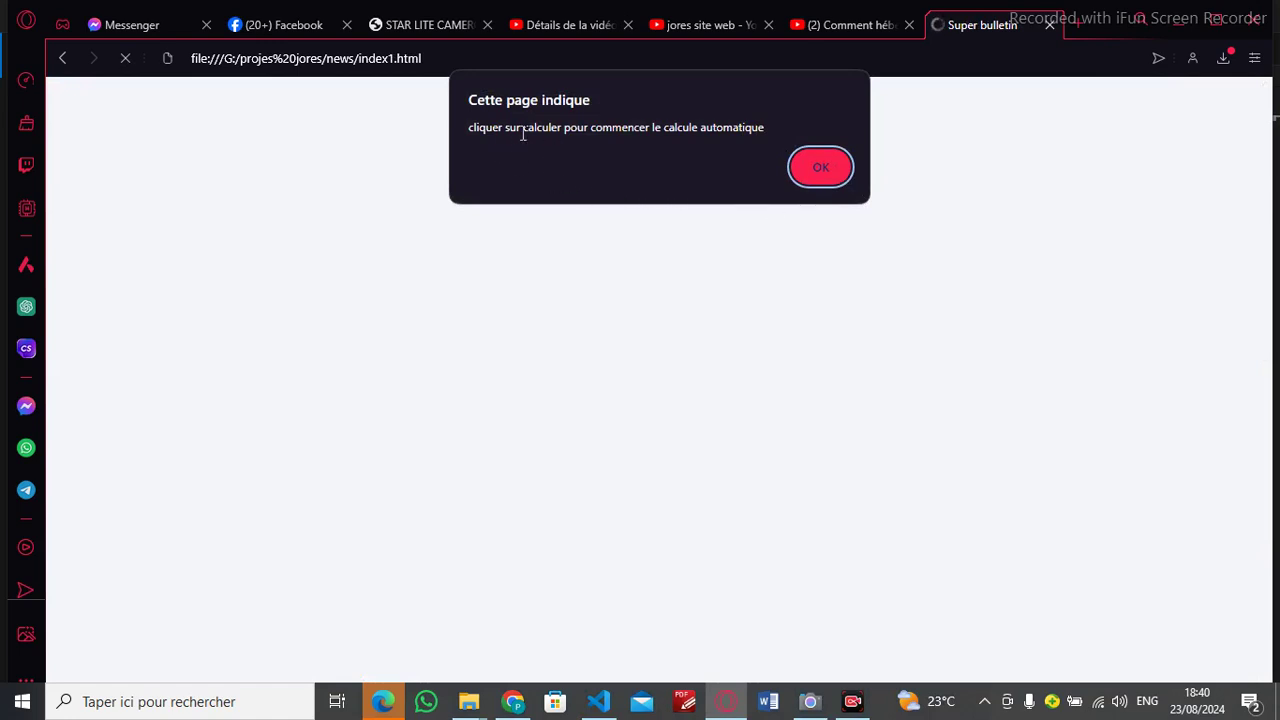
pyautogui.click(822, 172)
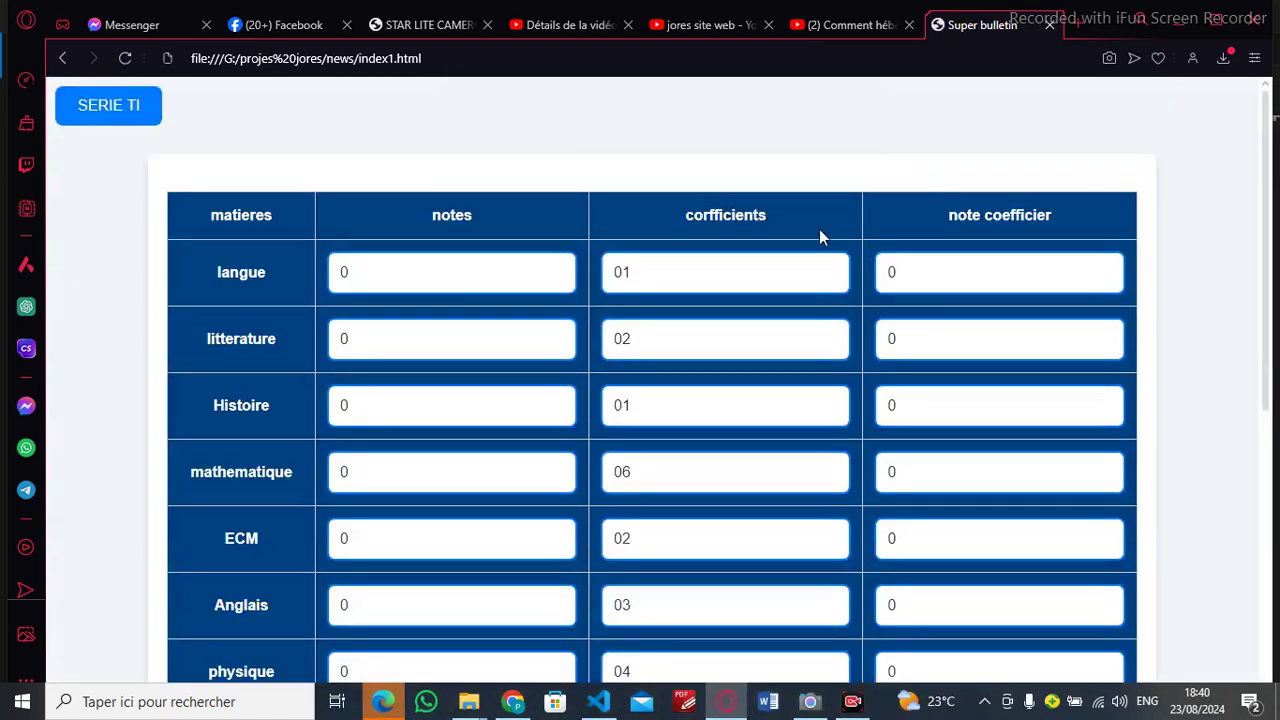
pyautogui.scroll(-6, 374, 251)
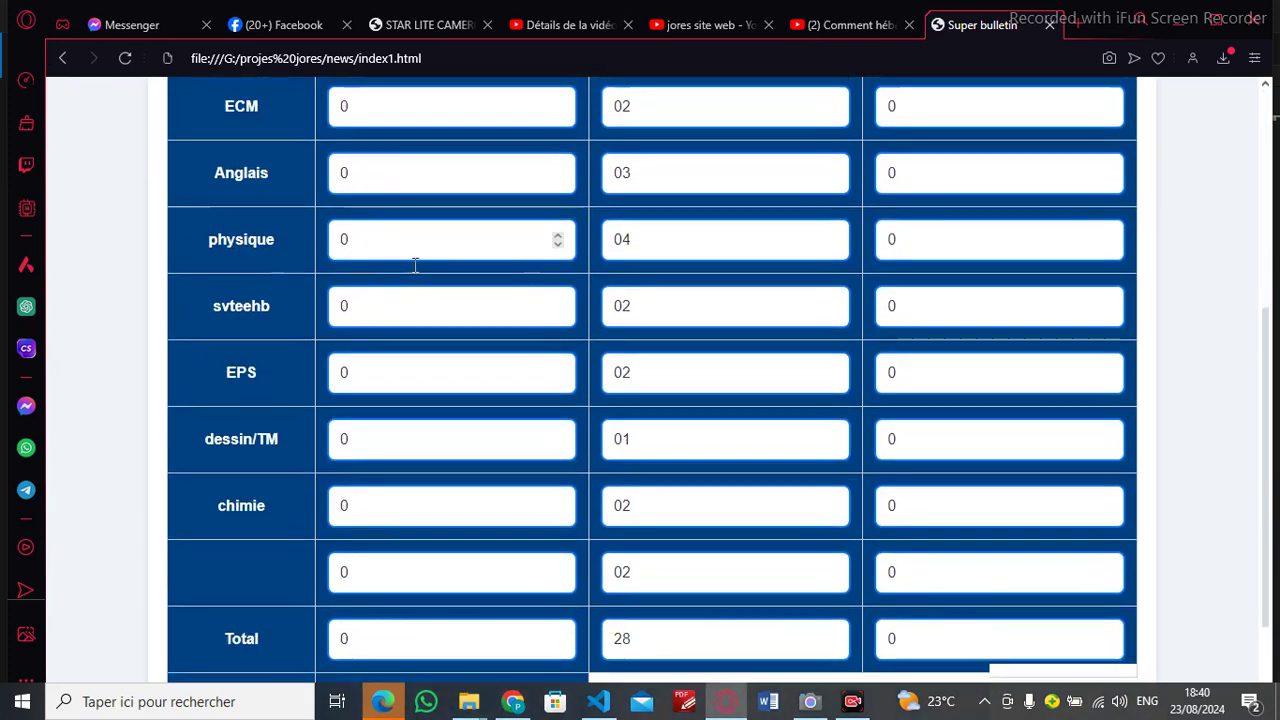
# Start the SERIE C calculation and enter 13 as the grade for every subject.
pyautogui.click(118, 668)
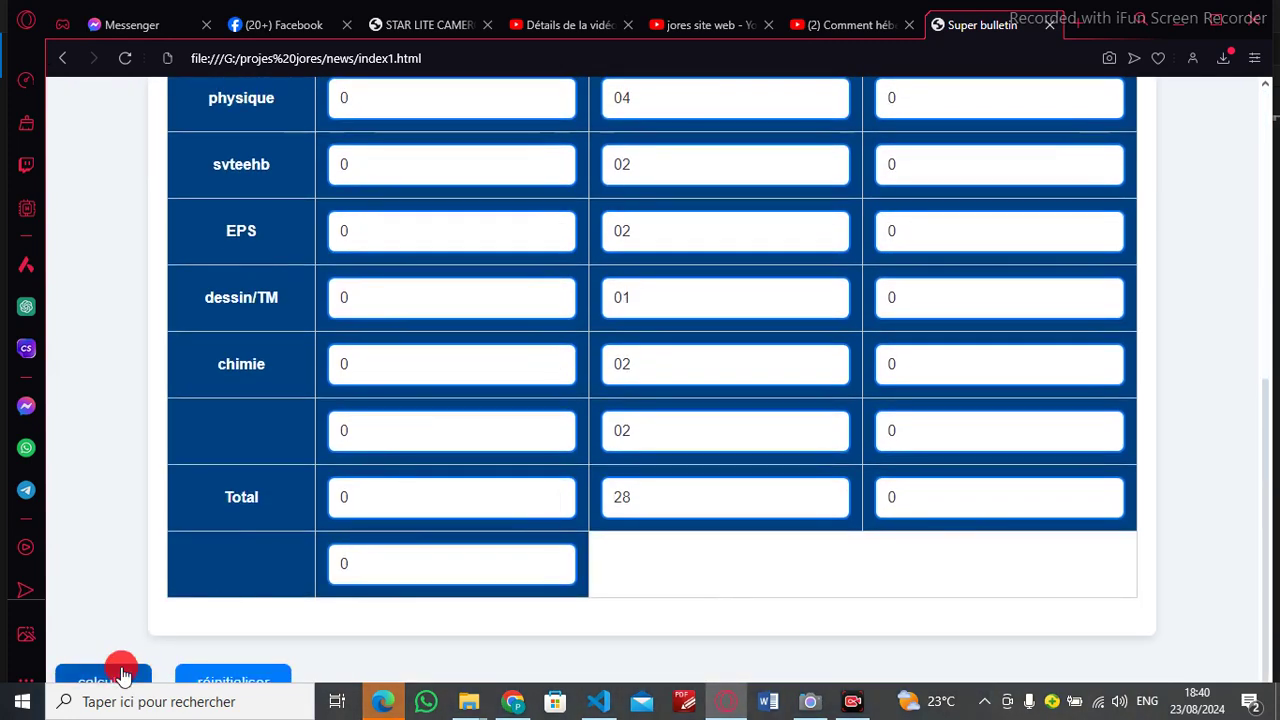
pyautogui.click(820, 167)
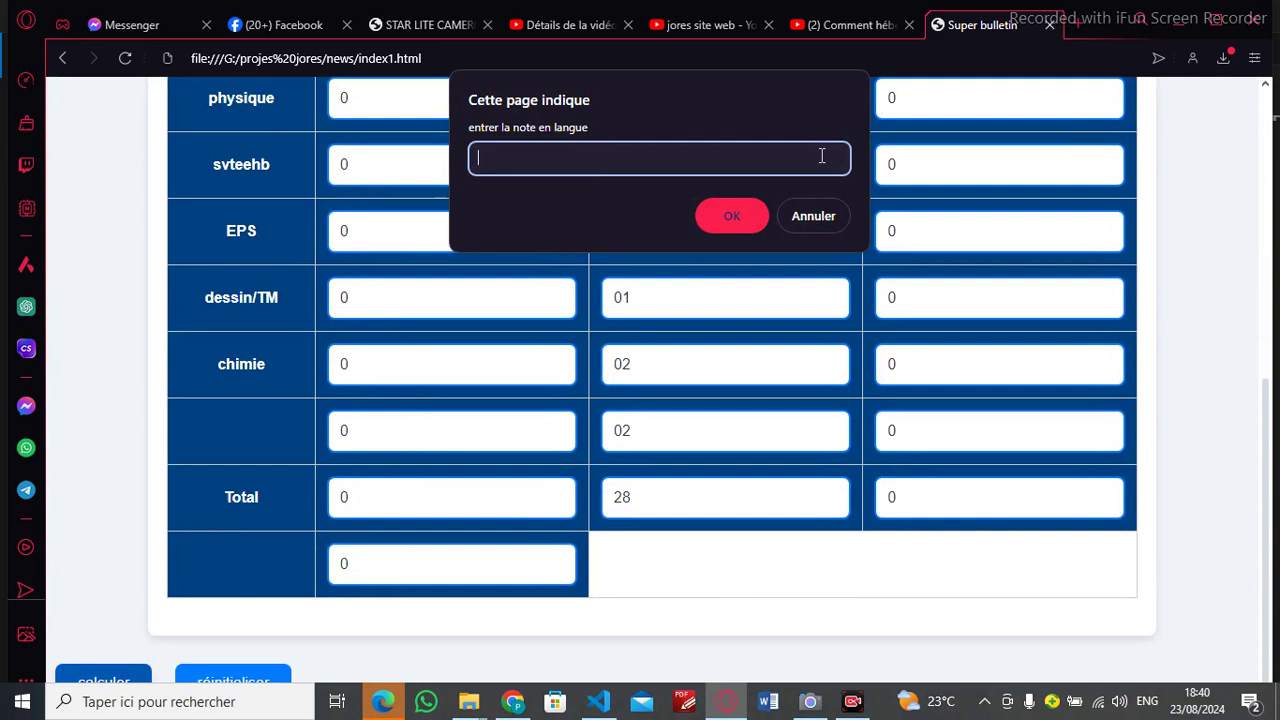
pyautogui.press('Return')
pyautogui.write('13')
pyautogui.press('Return')
pyautogui.write('13')
pyautogui.press('Return')
pyautogui.write('13')
pyautogui.press('Return')
pyautogui.write('13')
pyautogui.press('Return')
pyautogui.write('13')
pyautogui.press('Return')
pyautogui.write('13')
pyautogui.press('Return')
pyautogui.write('13')
pyautogui.press('Return')
pyautogui.write('13')
pyautogui.press('Return')
pyautogui.write('13')
pyautogui.press('Return')
pyautogui.write('13')
pyautogui.press('Return')
pyautogui.write('131')
pyautogui.press('Return')
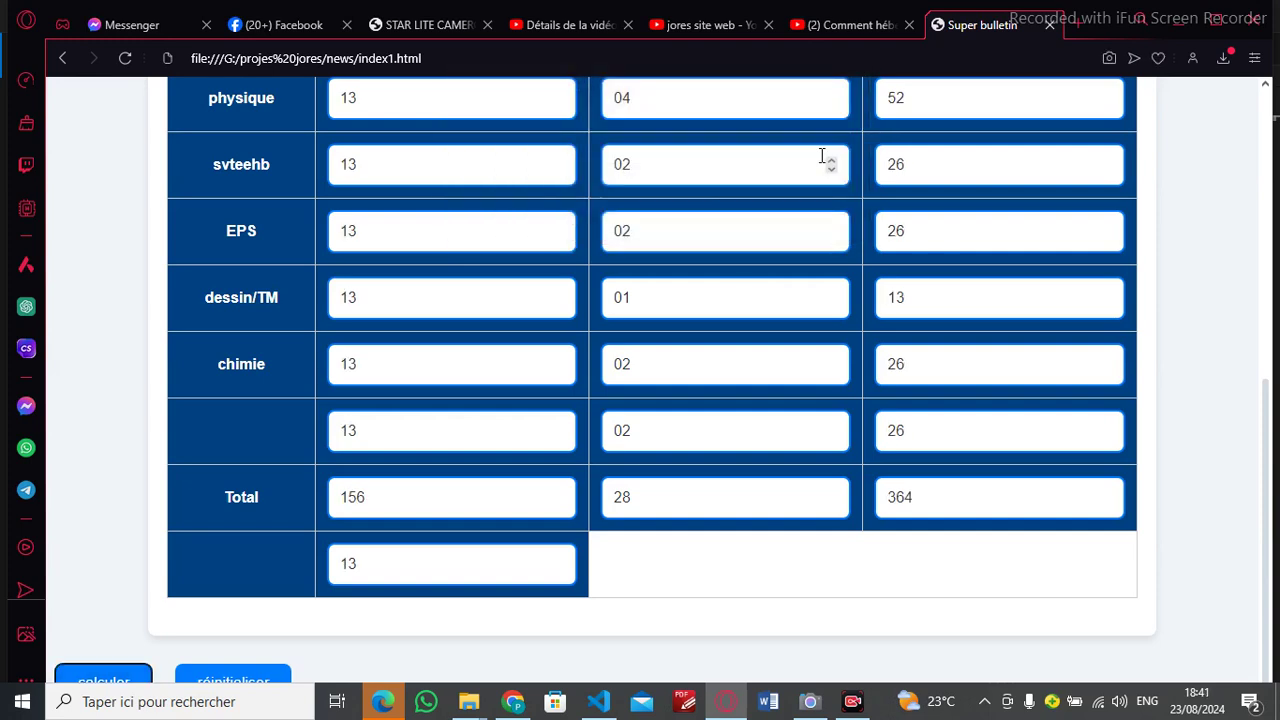
# Review the SERIE C weighted grades, the Total row and the final average.
pyautogui.scroll(5, 426, 266)
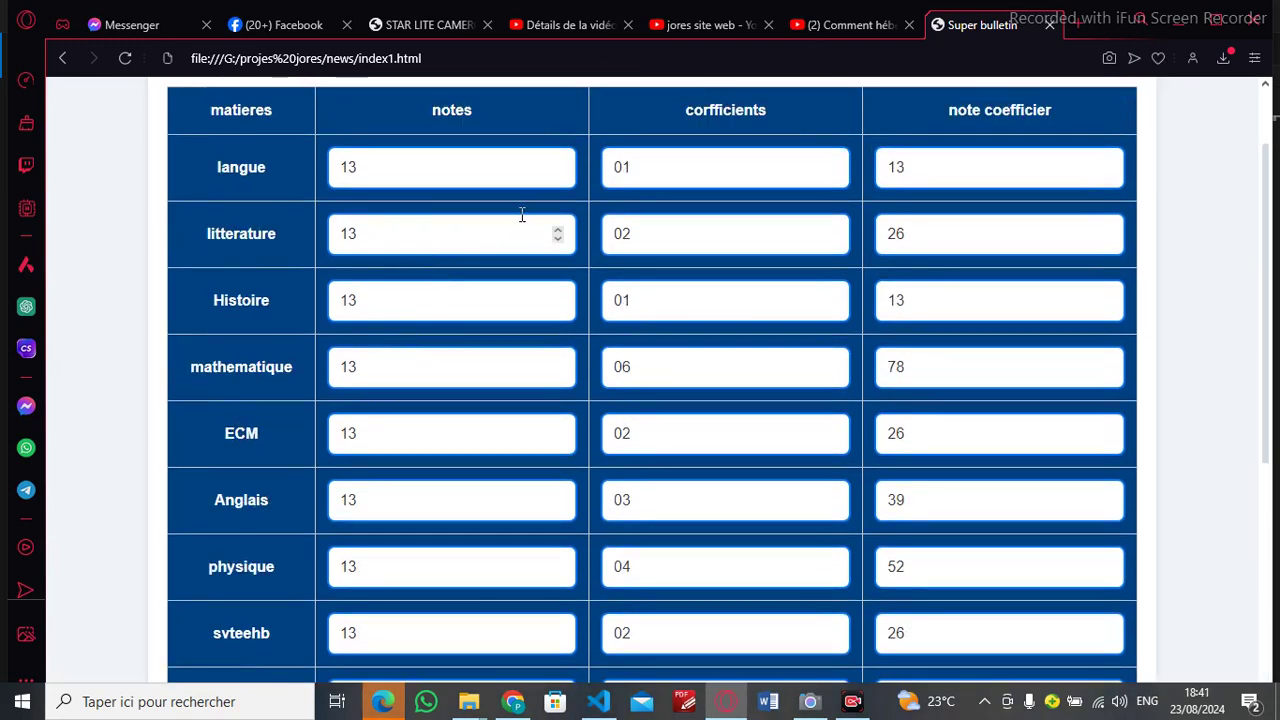
pyautogui.scroll(-5, 411, 247)
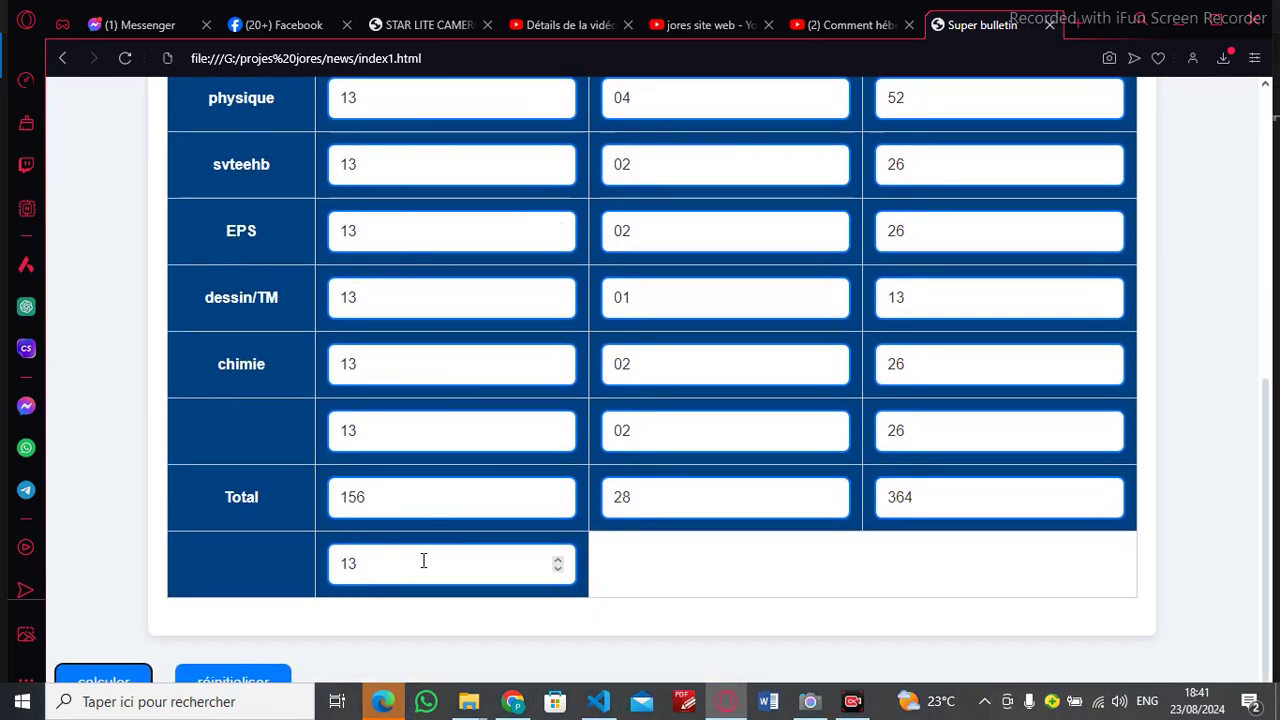
pyautogui.click(423, 556)
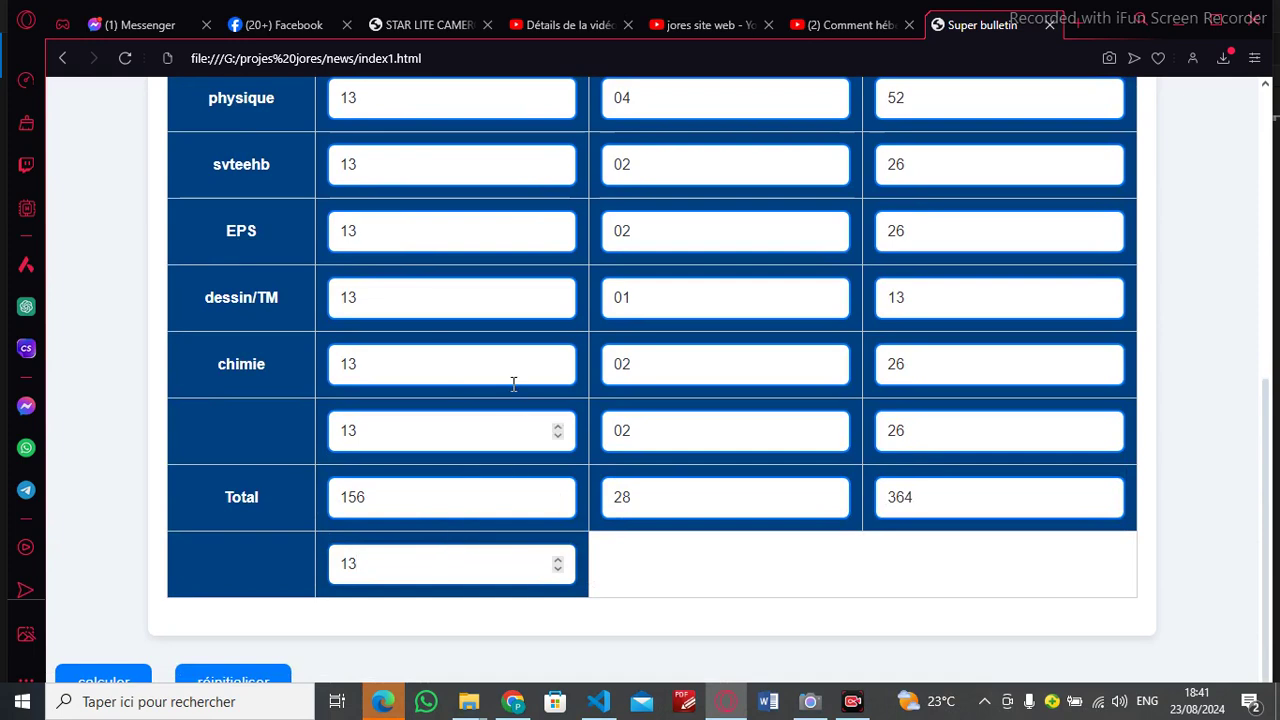
pyautogui.scroll(4, 513, 384)
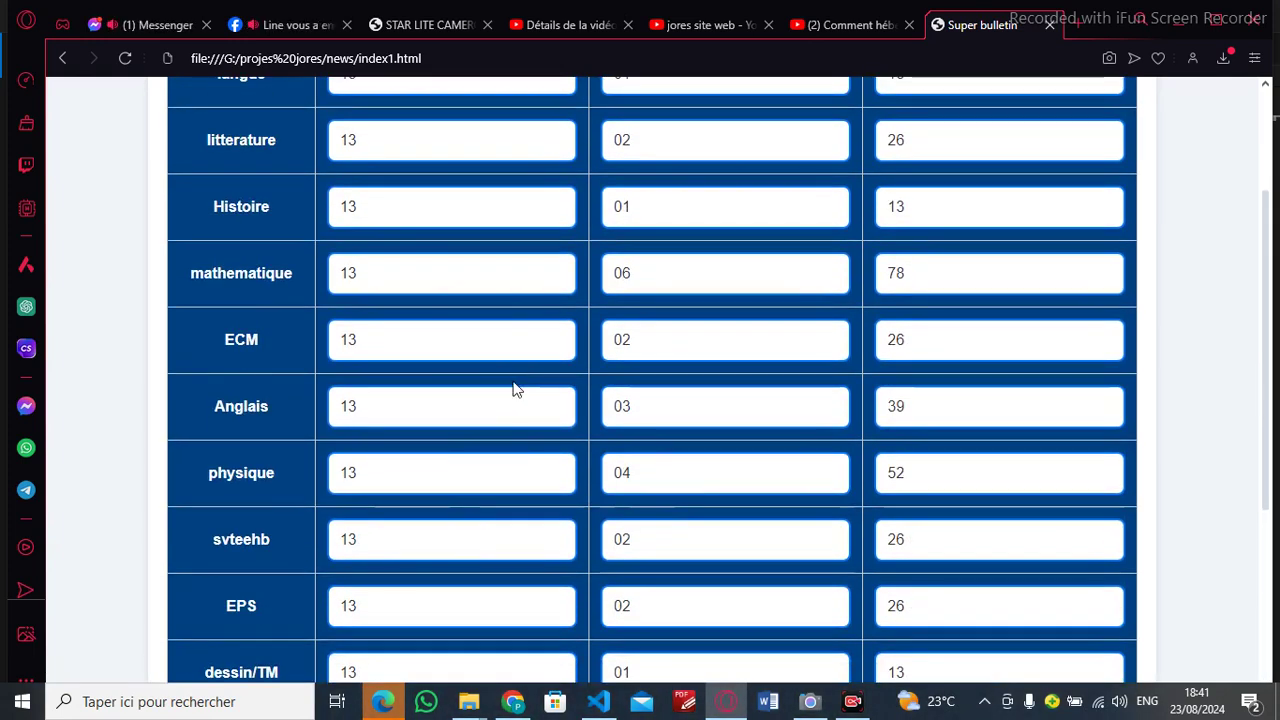